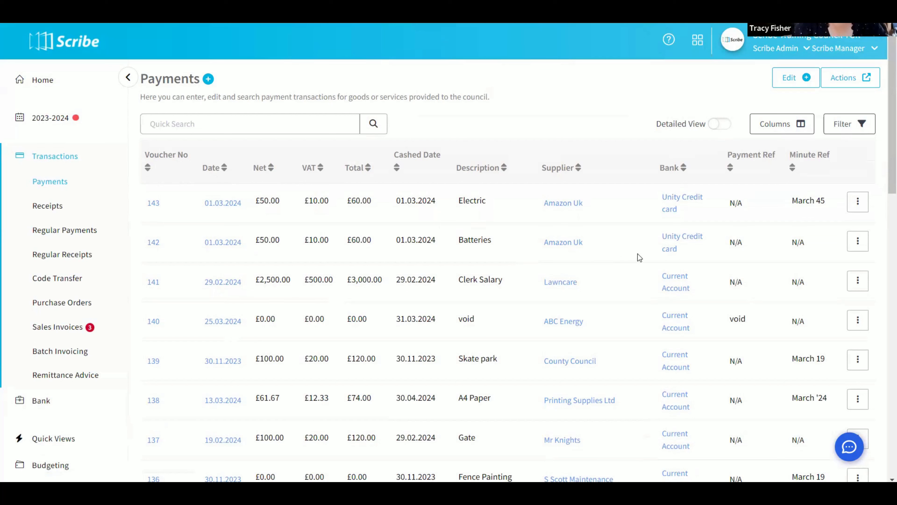
- Hide the Bank column in the payments list, show the Tender column and place it directly after Date
{"action": "left_click", "coordinate": [777, 133]}
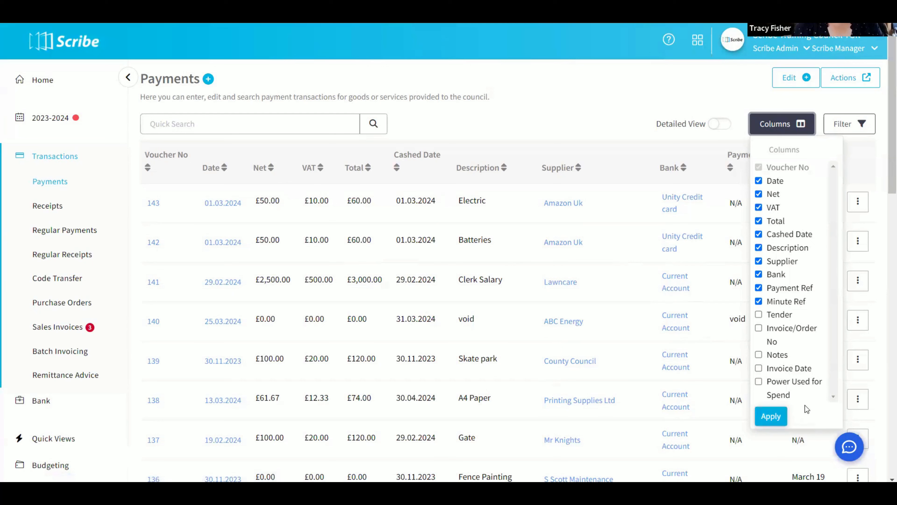
{"action": "left_click", "coordinate": [758, 275]}
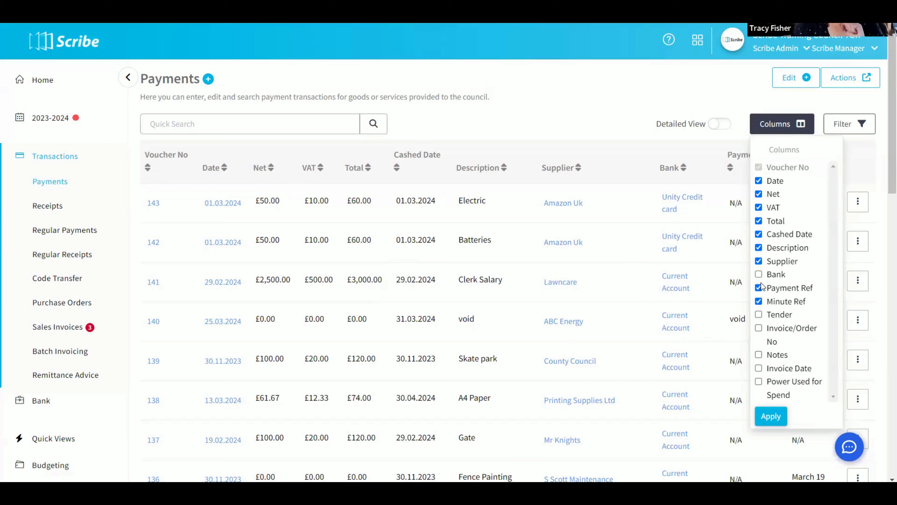
{"action": "left_click", "coordinate": [759, 314]}
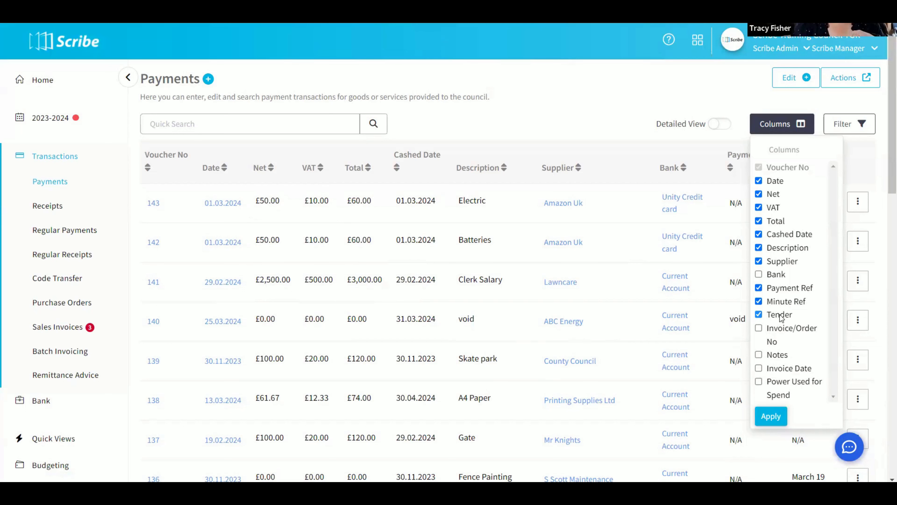
{"action": "left_click_drag", "start_coordinate": [782, 317], "coordinate": [770, 198]}
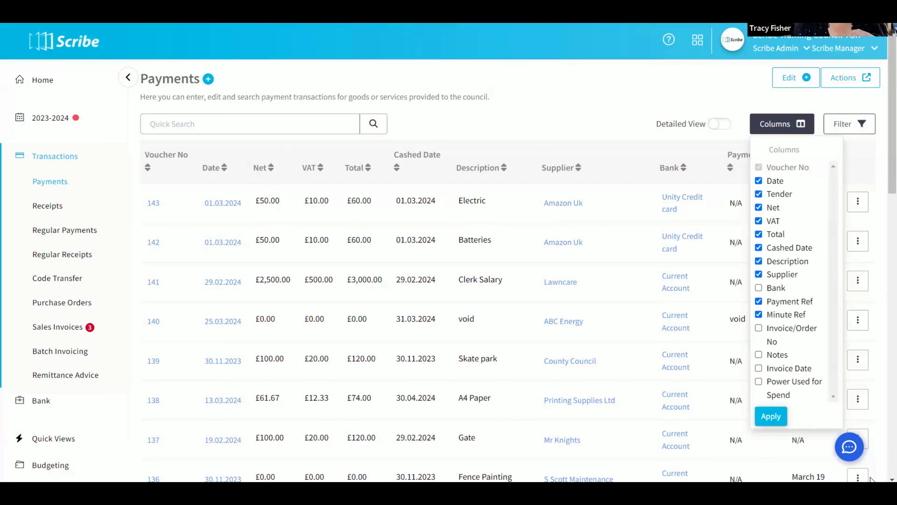
{"action": "left_click", "coordinate": [771, 416]}
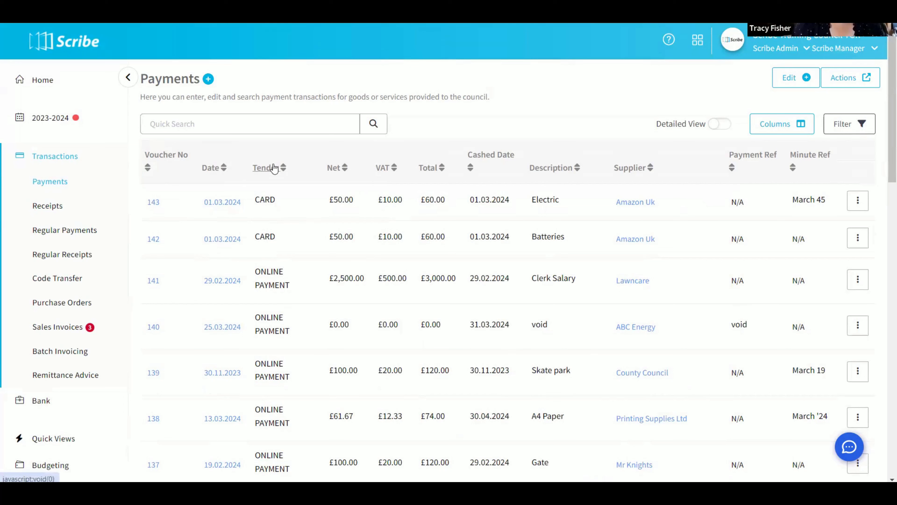
- Sort the payments by net amount in descending and ascending order, and by VAT with the highest amounts first
{"action": "left_click", "coordinate": [335, 168]}
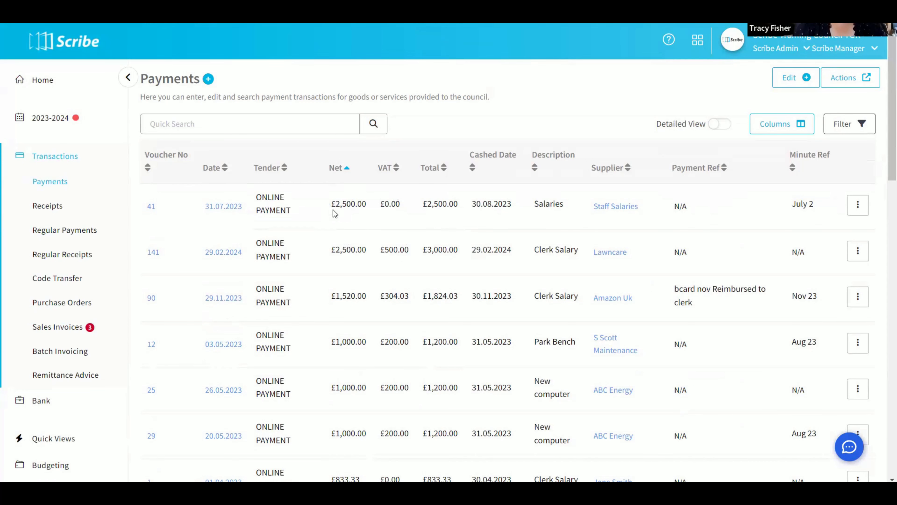
{"action": "left_click", "coordinate": [338, 168]}
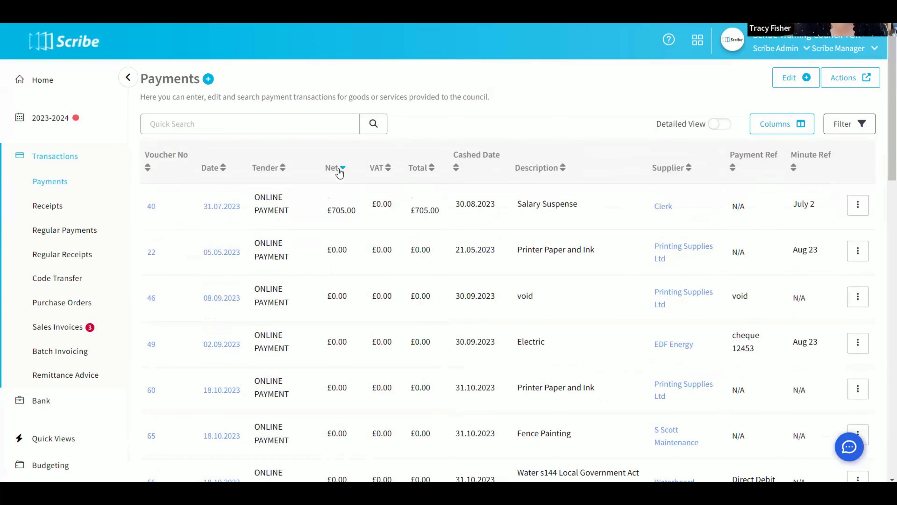
{"action": "left_click", "coordinate": [380, 169]}
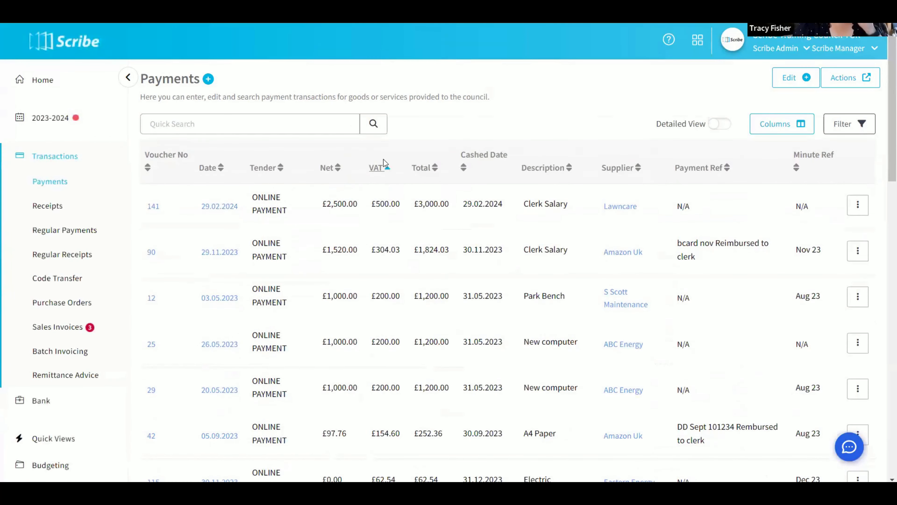
- Filter the payments to those with a payment date between 01/03/2024 and 31/03/2024
{"action": "left_click", "coordinate": [847, 130]}
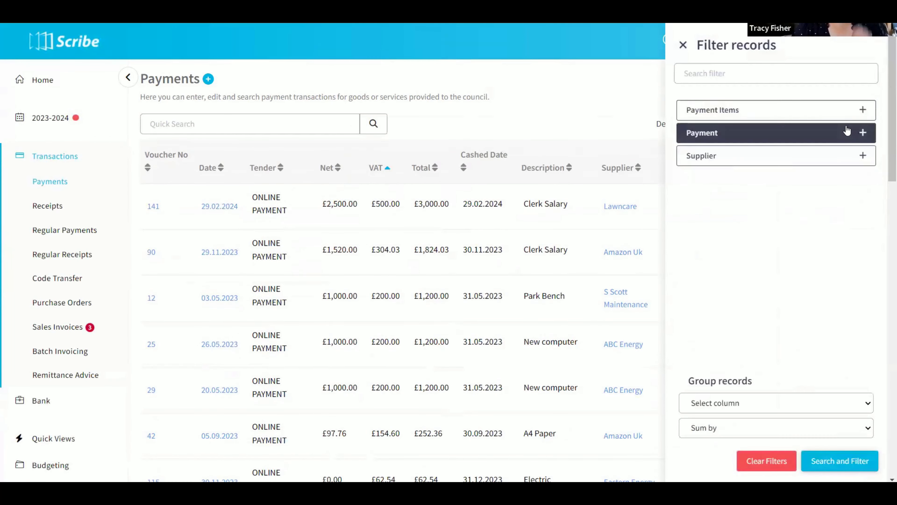
{"action": "left_click", "coordinate": [735, 138]}
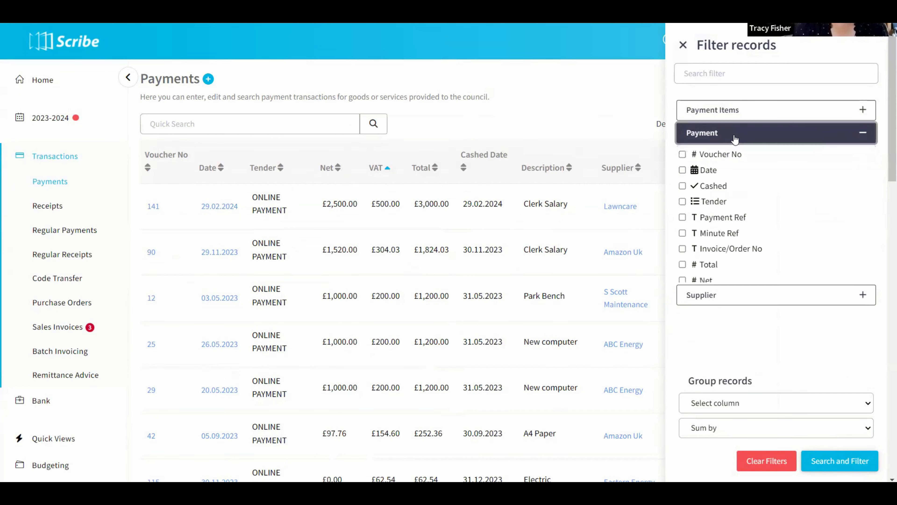
{"action": "left_click", "coordinate": [682, 171]}
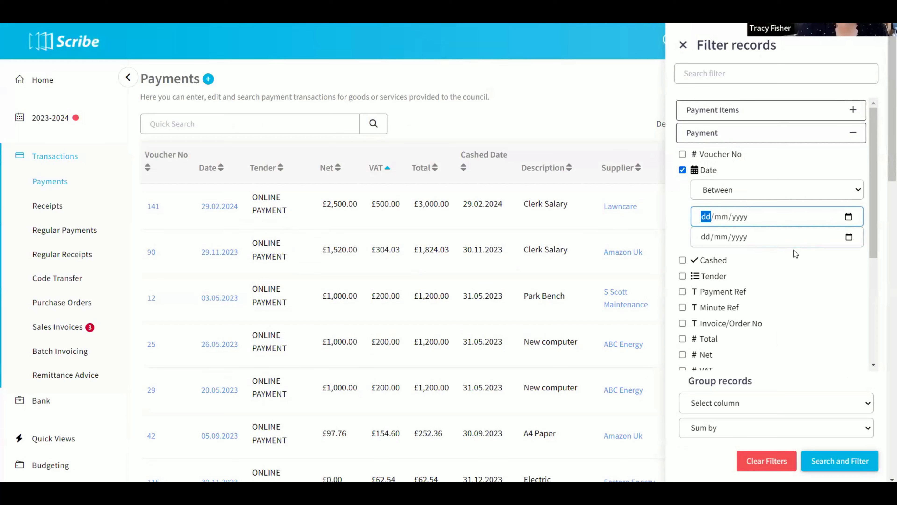
{"action": "type", "text": "01/03/00"}
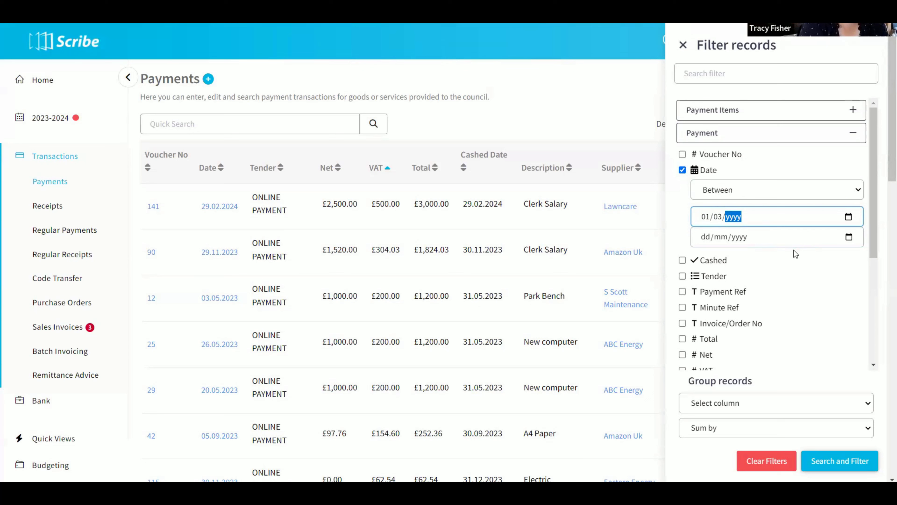
{"action": "type", "text": "2024"}
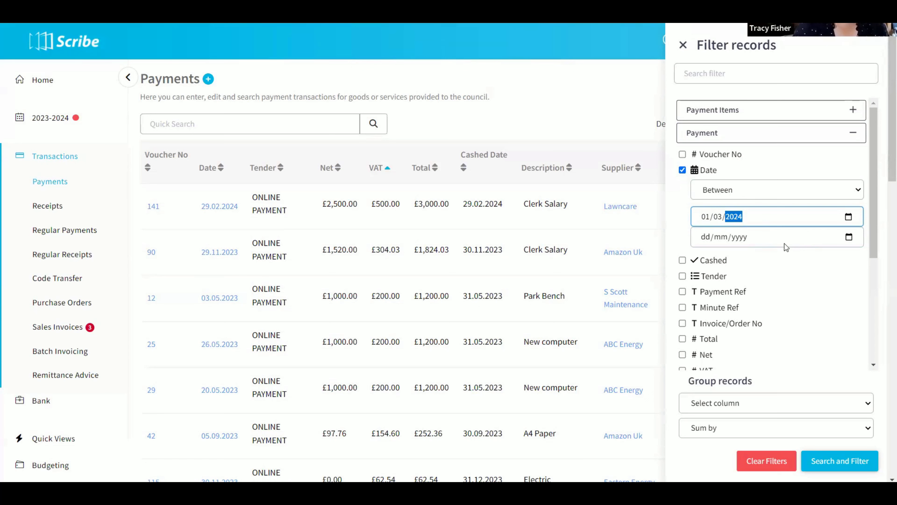
{"action": "left_click", "coordinate": [705, 236]}
{"action": "type", "text": "31032024"}
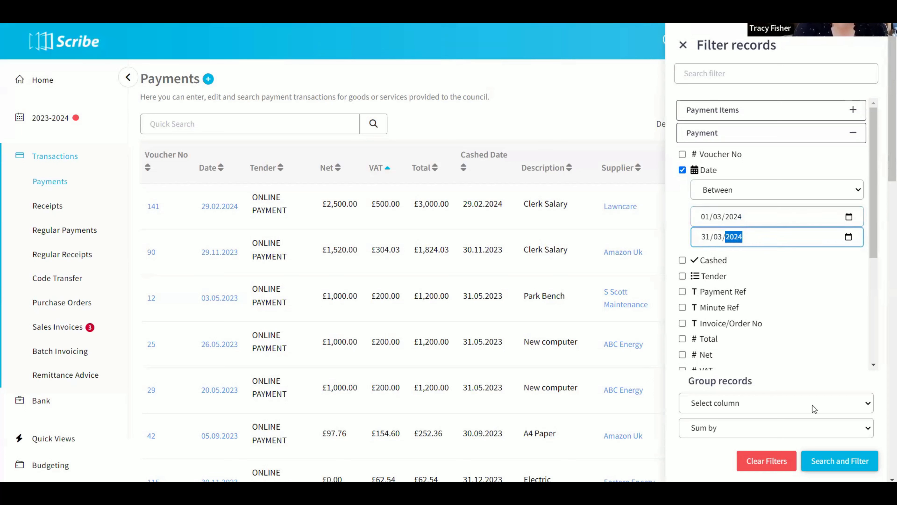
{"action": "left_click", "coordinate": [837, 465]}
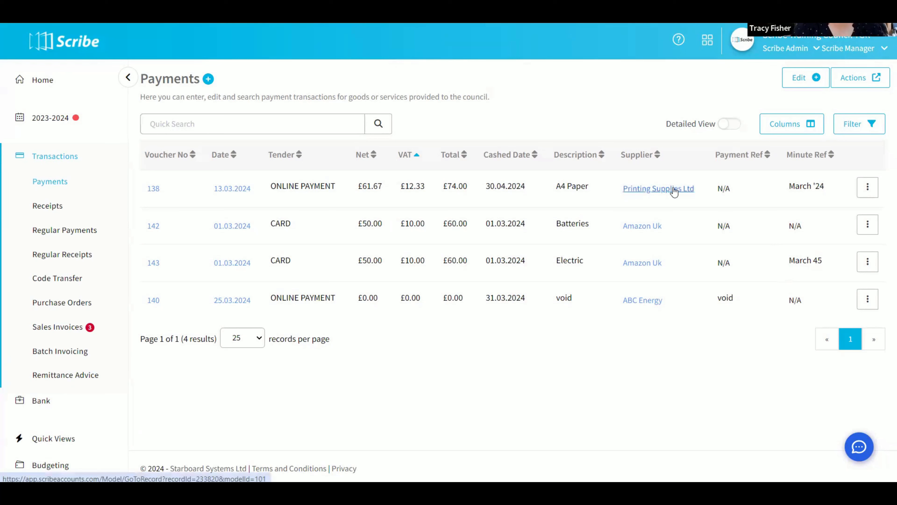
- Check the output actions available for the filtered list and clear its filters
{"action": "left_click", "coordinate": [861, 88]}
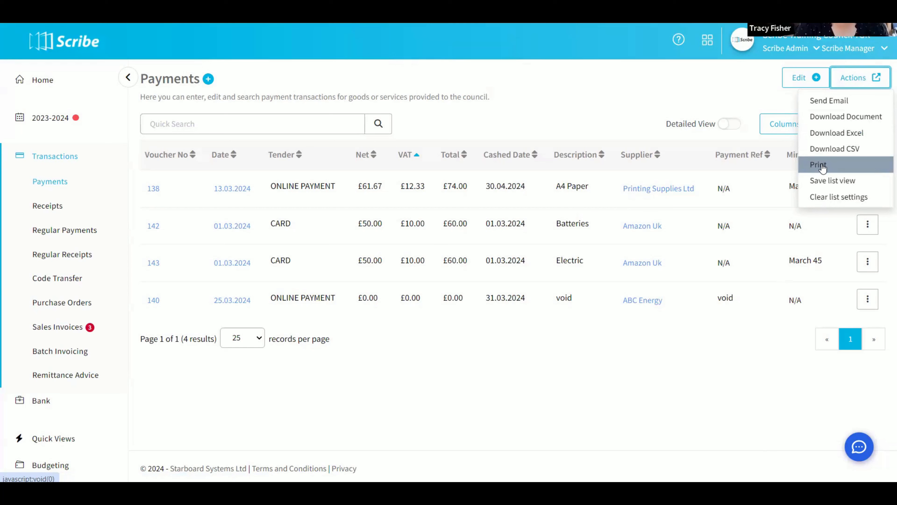
{"action": "left_click", "coordinate": [682, 91]}
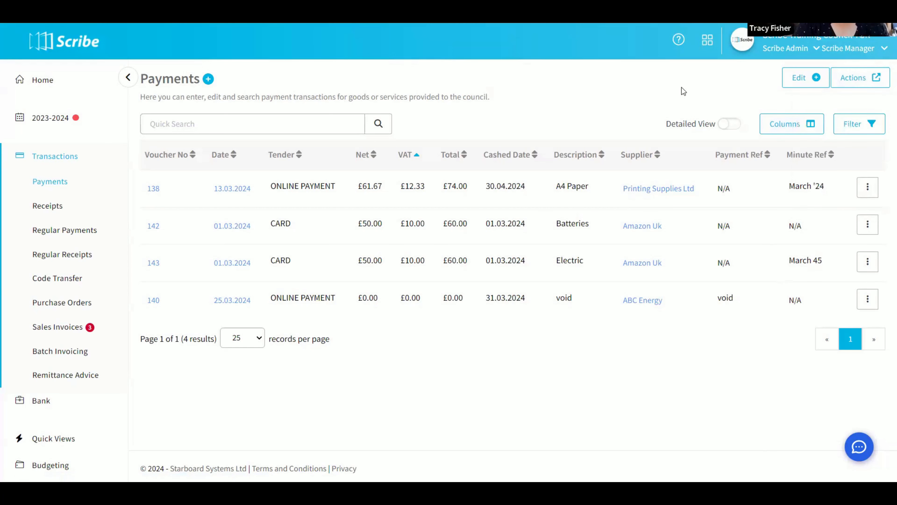
{"action": "left_click", "coordinate": [860, 123]}
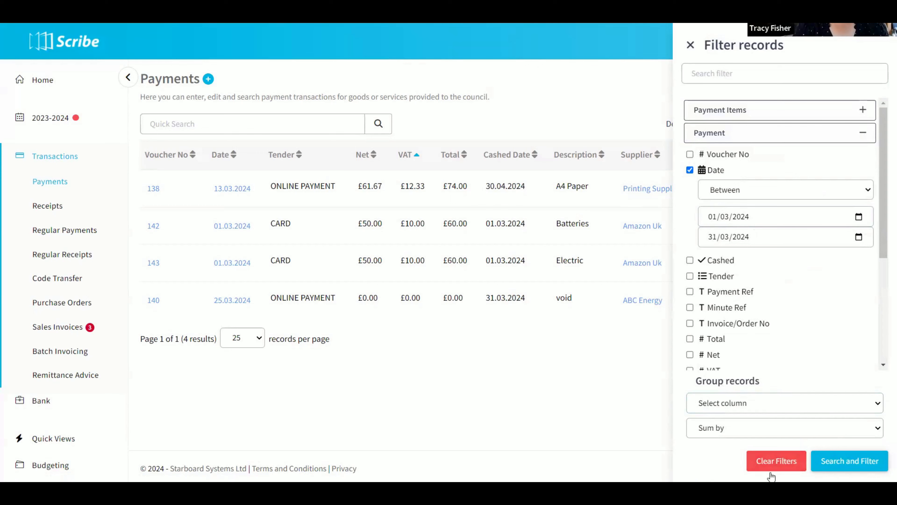
{"action": "left_click", "coordinate": [770, 460]}
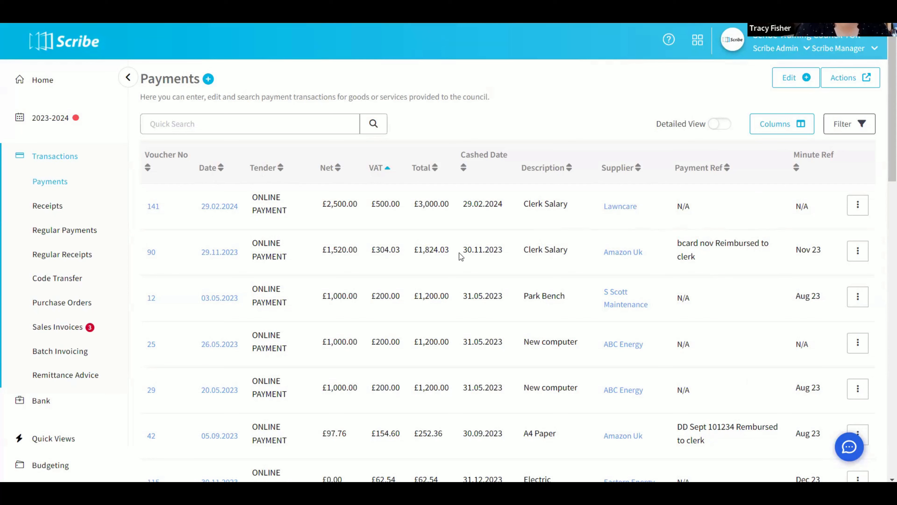
- Check the column choices and turn on the detailed view of the payments list
{"action": "left_click", "coordinate": [775, 135]}
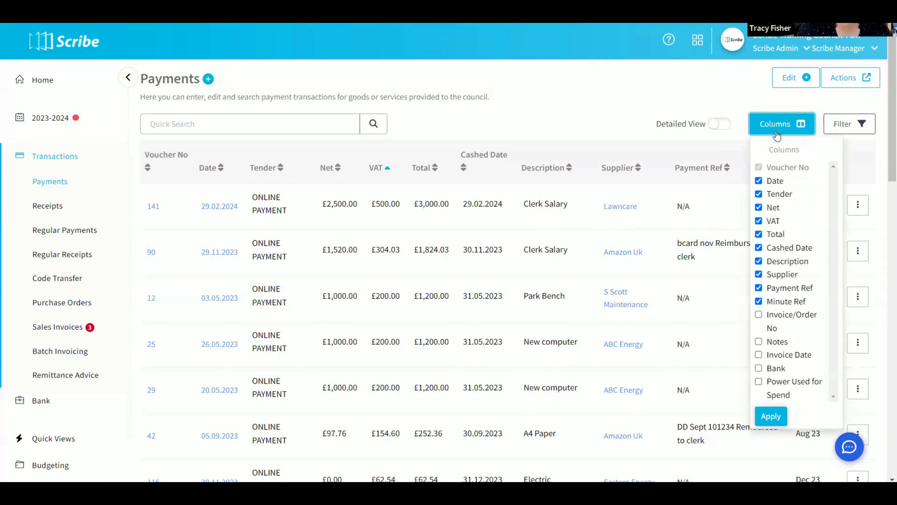
{"action": "left_click", "coordinate": [728, 131]}
{"action": "left_click", "coordinate": [716, 129]}
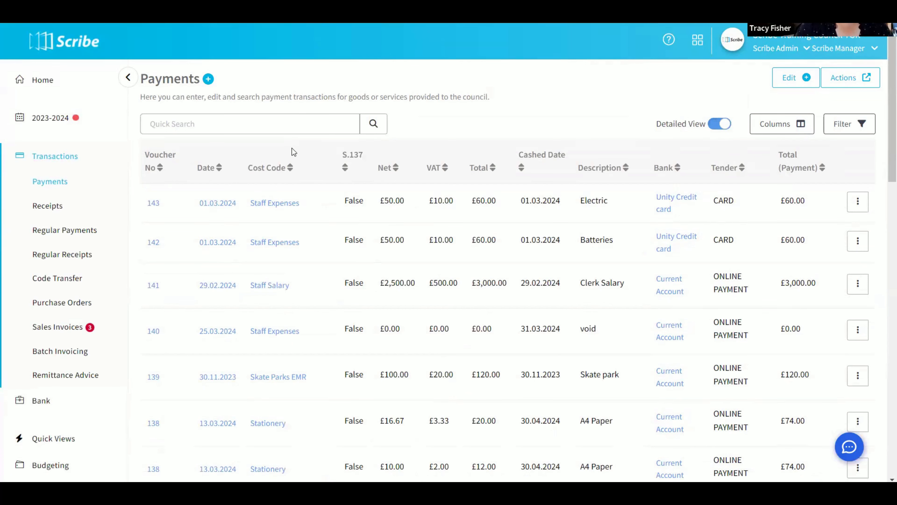
- Set a payment date filter on the detailed list between 01/04/2023 and 30/09/2023
{"action": "left_click", "coordinate": [846, 128]}
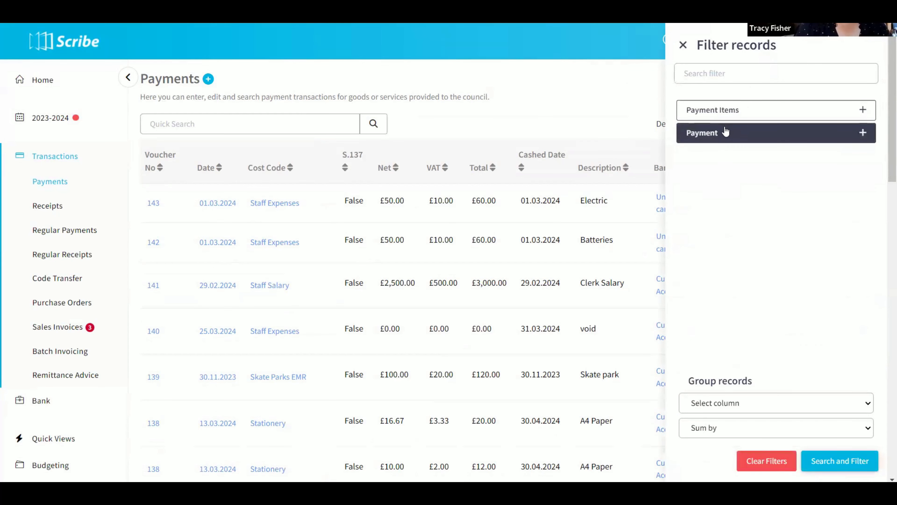
{"action": "left_click", "coordinate": [729, 114]}
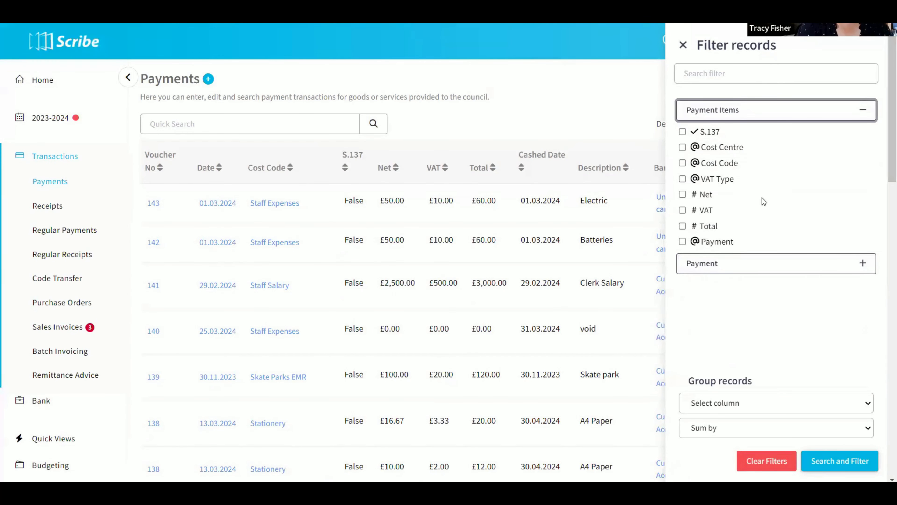
{"action": "left_click", "coordinate": [708, 269]}
{"action": "left_click", "coordinate": [681, 301]}
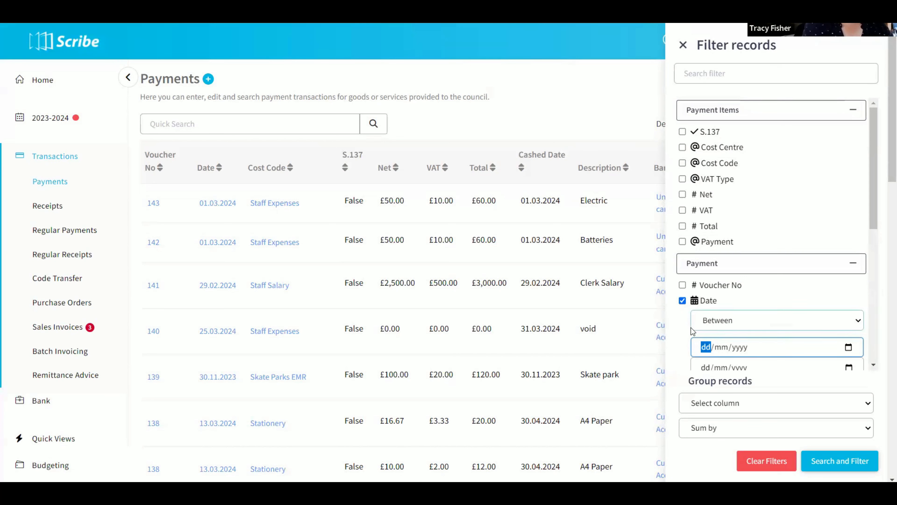
{"action": "type", "text": "1042023"}
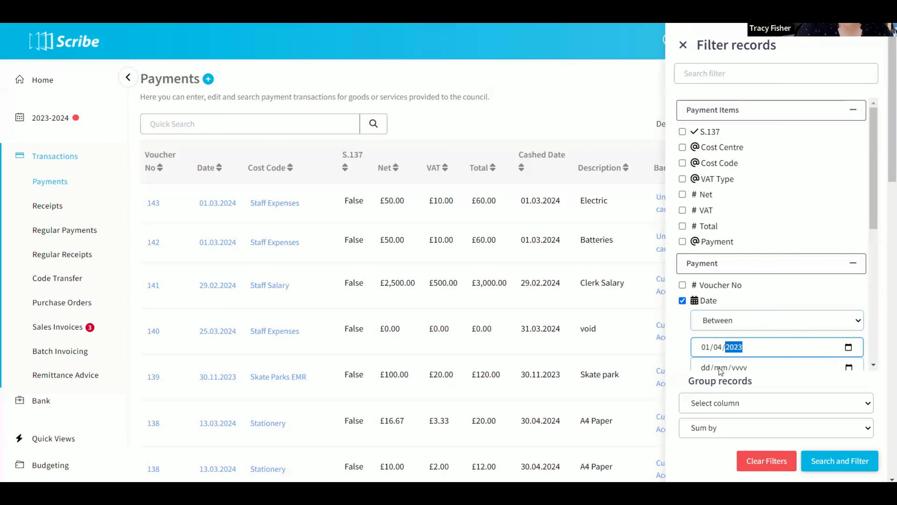
{"action": "left_click", "coordinate": [704, 367]}
{"action": "type", "text": "30/"}
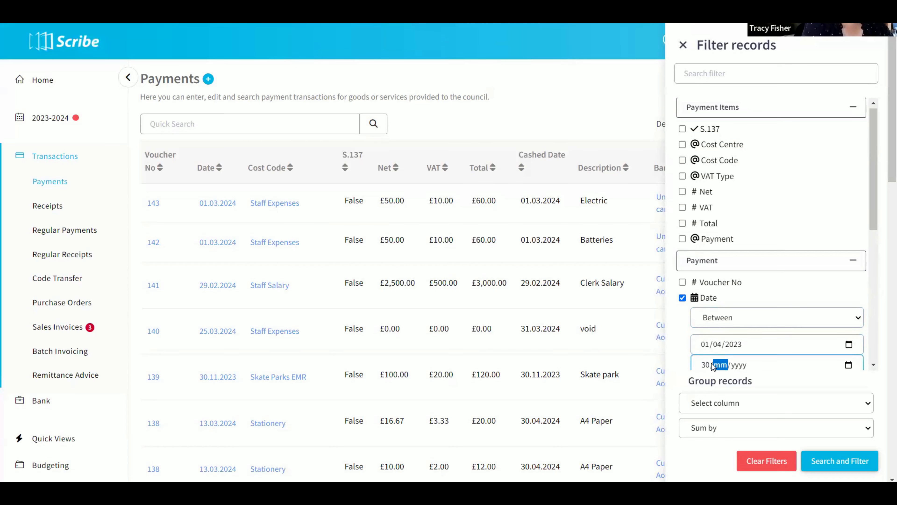
{"action": "type", "text": "09/2023"}
{"action": "scroll", "coordinate": [847, 366], "scroll_direction": "down", "scroll_amount": 3}
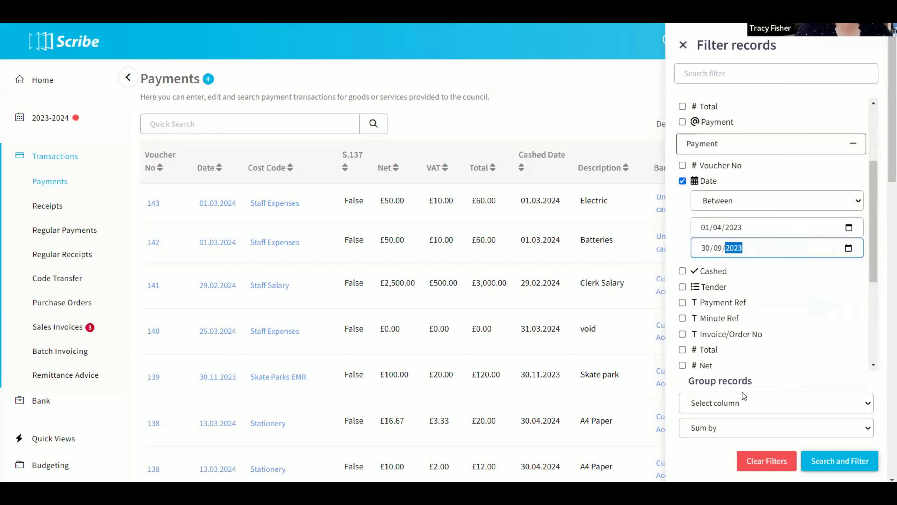
- Group the records by Cost Code, sum them by Total, and apply the filter and grouping
{"action": "left_click", "coordinate": [735, 406]}
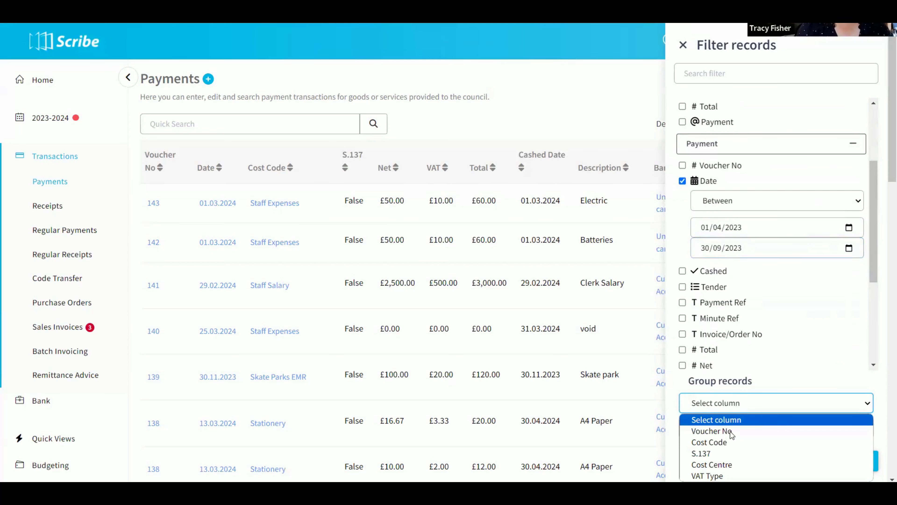
{"action": "left_click", "coordinate": [723, 442]}
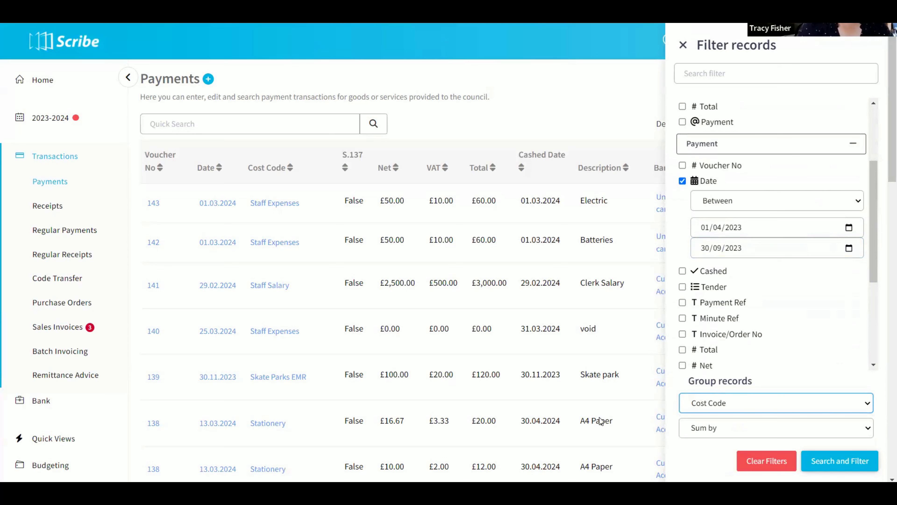
{"action": "left_click", "coordinate": [728, 431]}
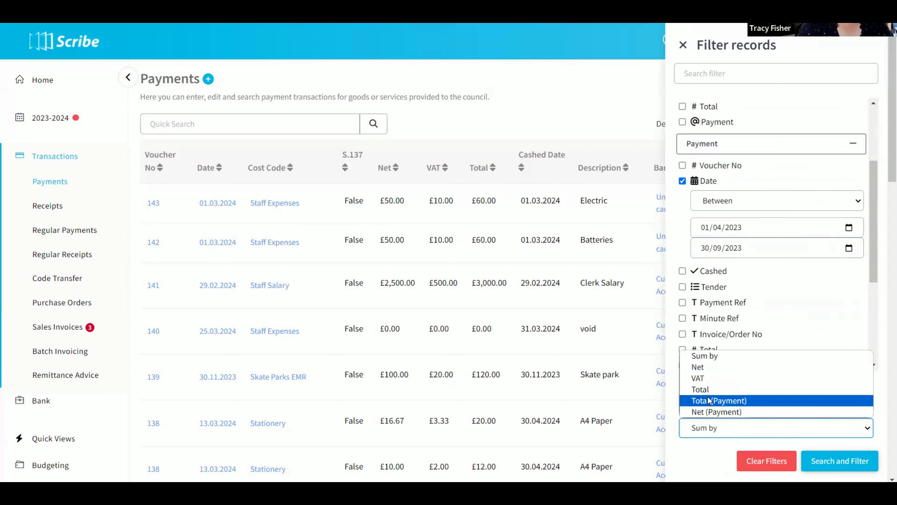
{"action": "left_click", "coordinate": [701, 390]}
{"action": "left_click", "coordinate": [833, 466]}
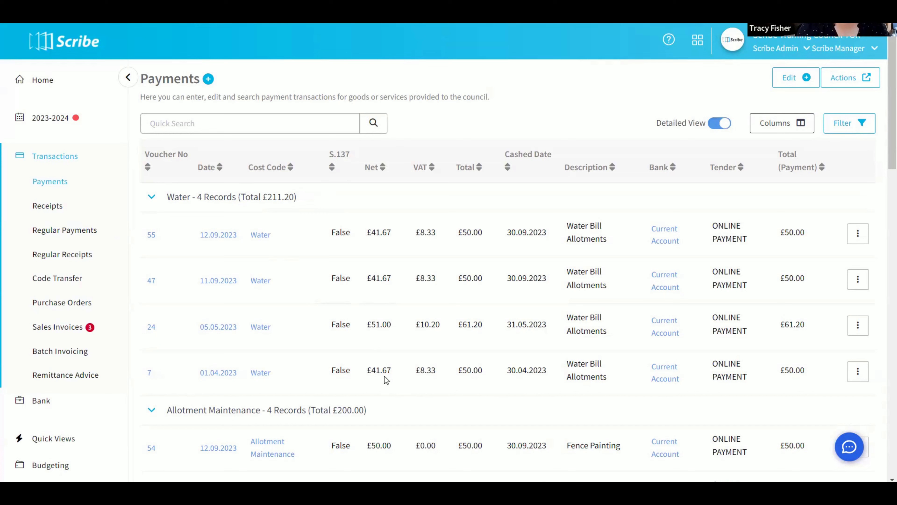
- Save the filtered and grouped payments list as a list view with the short name "Monthly cost code"
{"action": "left_click", "coordinate": [842, 87]}
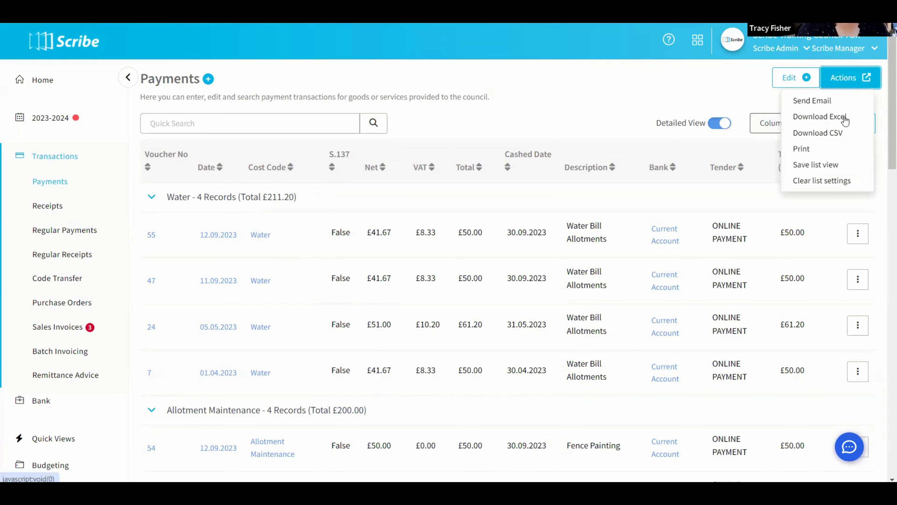
{"action": "left_click", "coordinate": [823, 169]}
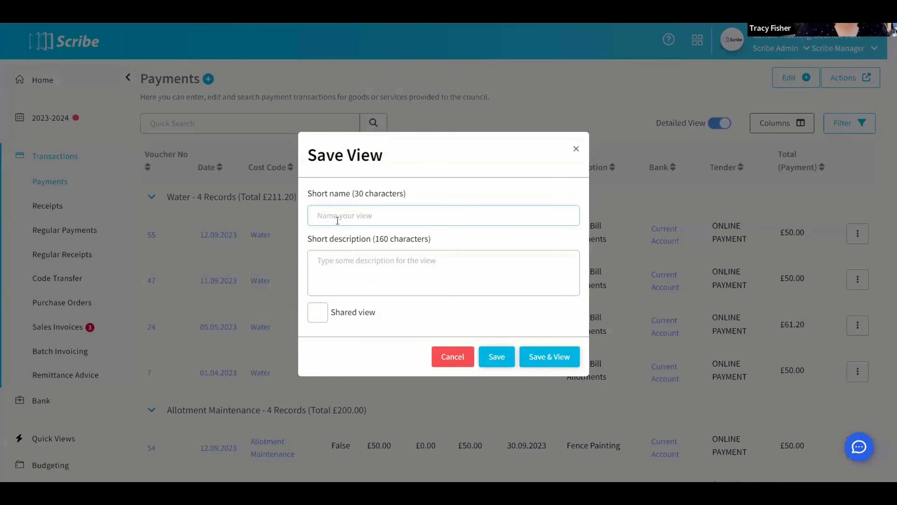
{"action": "left_click", "coordinate": [337, 220]}
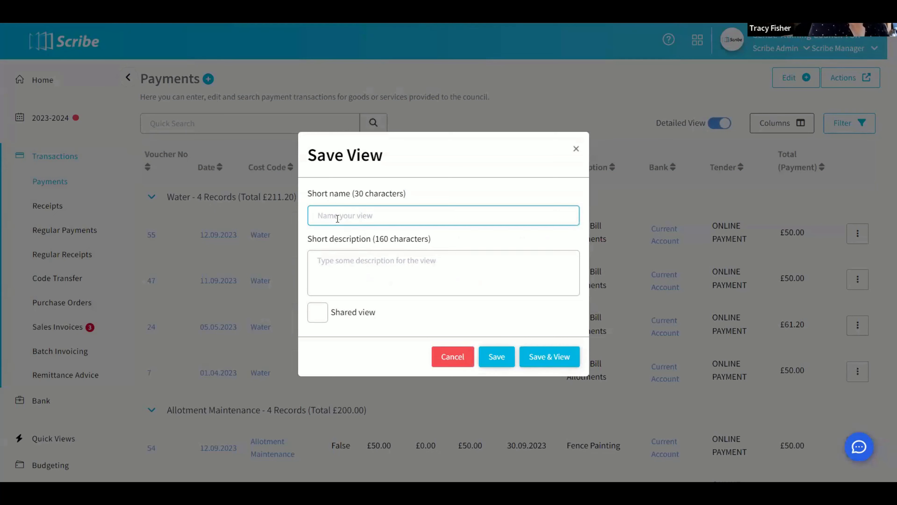
{"action": "type", "text": "Monthly"}
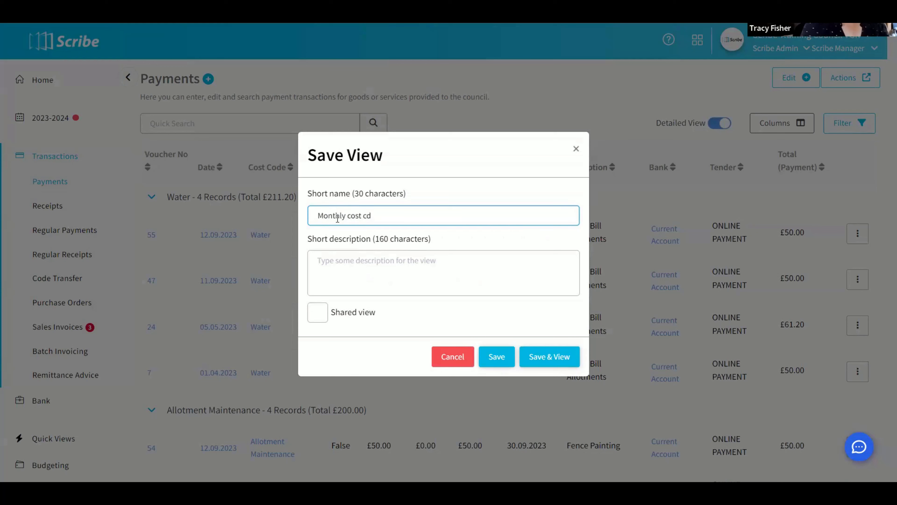
{"action": "type", "text": " cost code"}
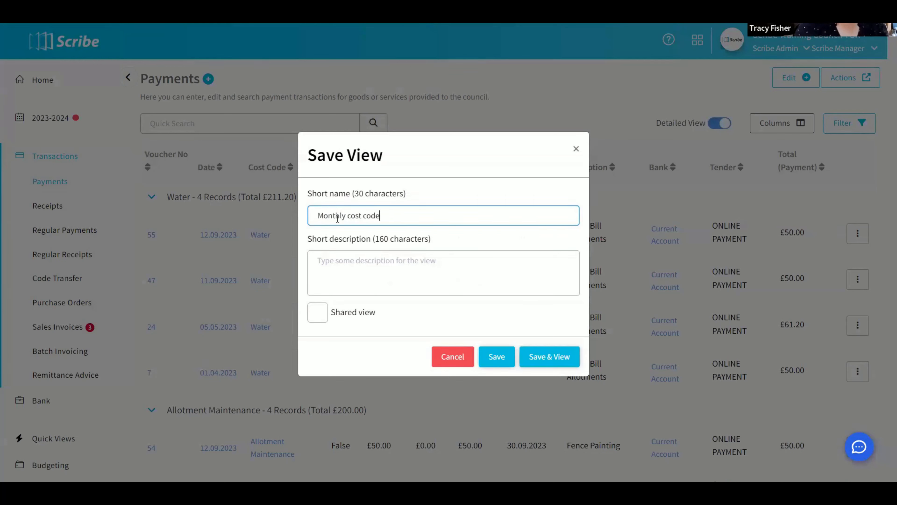
{"action": "left_click", "coordinate": [497, 358]}
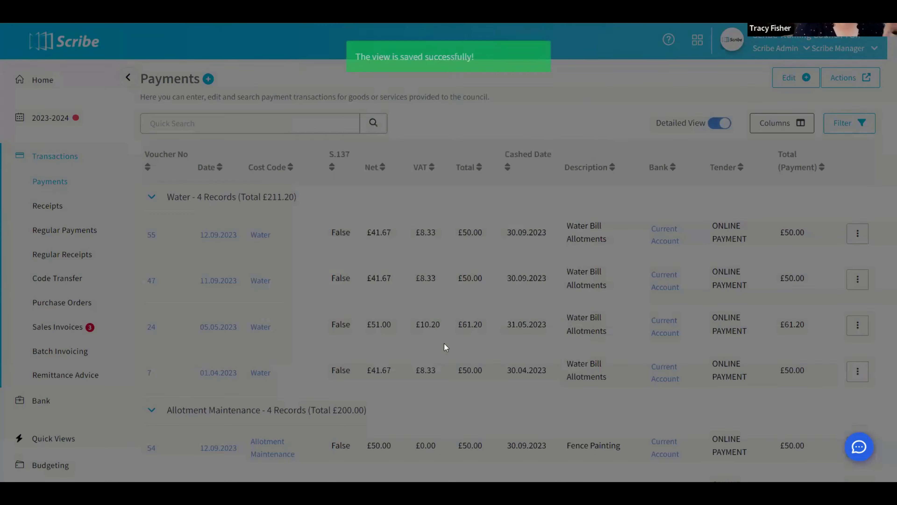
- Review the saved Monthly cost code quick view with its filter settings, and view the Mionthly Report by Supplier quick view
{"action": "scroll", "coordinate": [62, 378], "scroll_direction": "down", "scroll_amount": 1}
{"action": "scroll", "coordinate": [62, 377], "scroll_direction": "down", "scroll_amount": 3}
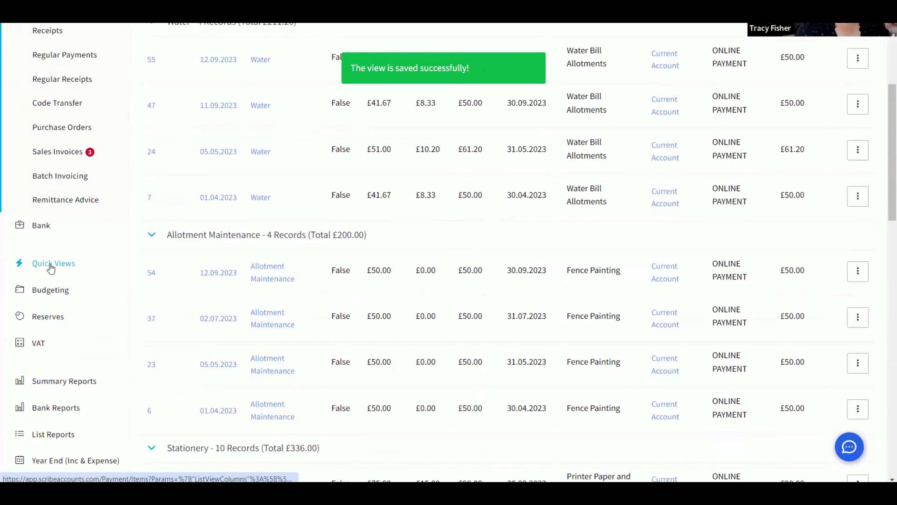
{"action": "left_click", "coordinate": [53, 263]}
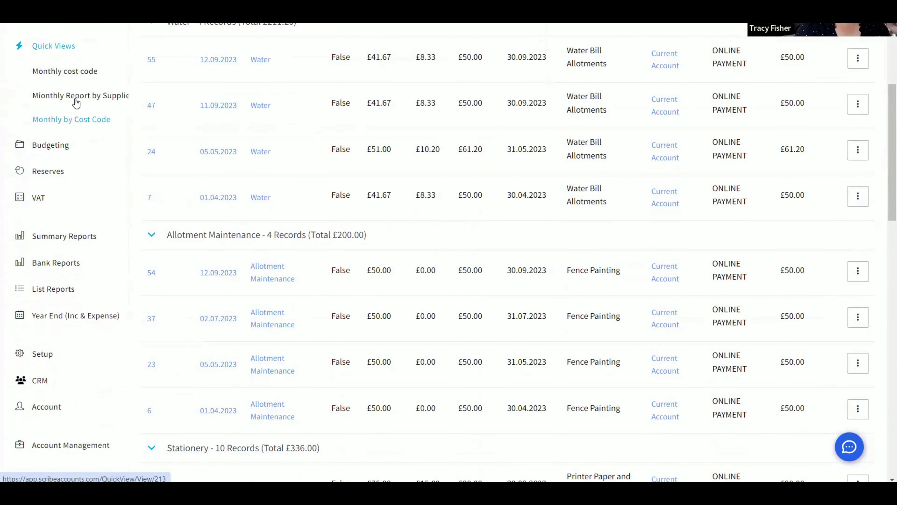
{"action": "left_click", "coordinate": [67, 80]}
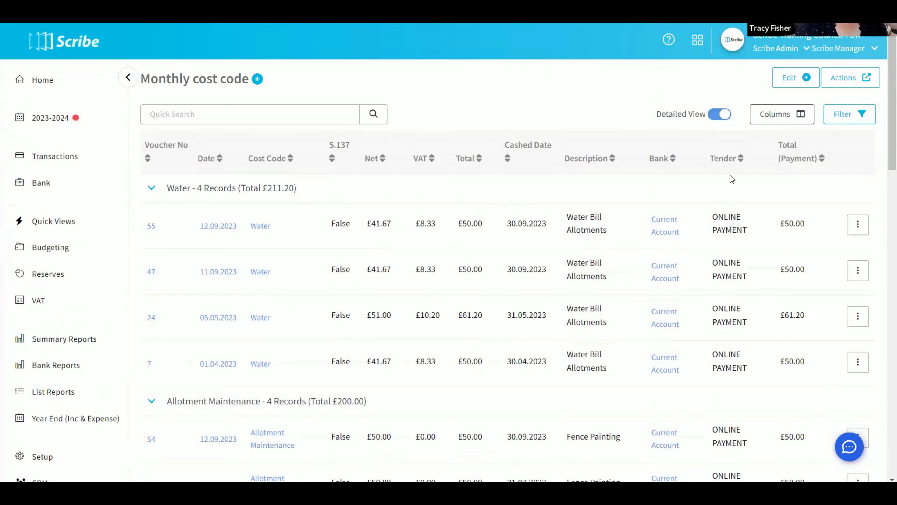
{"action": "left_click", "coordinate": [838, 120]}
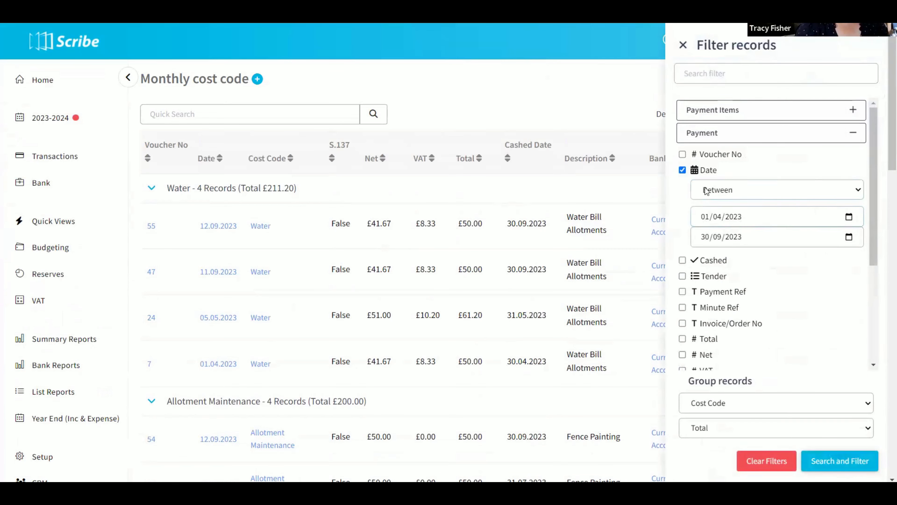
{"action": "left_click", "coordinate": [49, 226]}
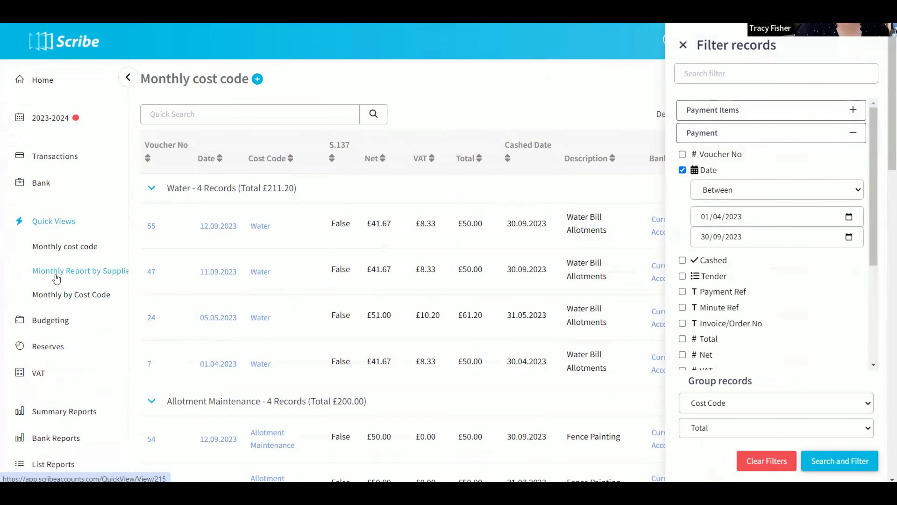
{"action": "left_click", "coordinate": [71, 271]}
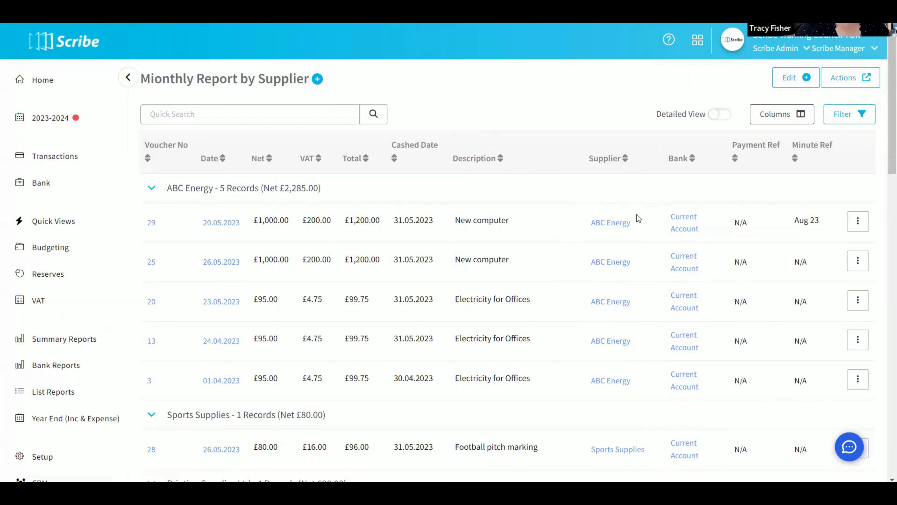
- Return to the Payments transactions list and clear its list settings
{"action": "left_click", "coordinate": [55, 162]}
{"action": "left_click", "coordinate": [55, 189]}
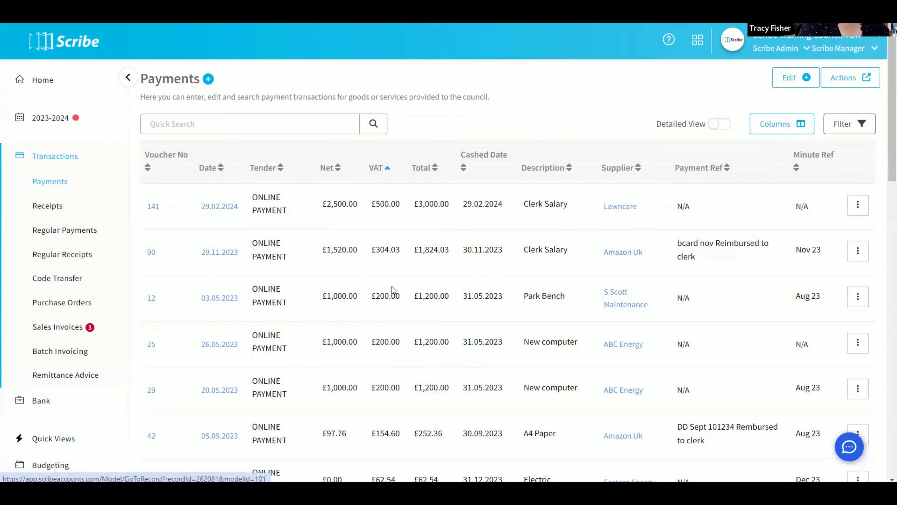
{"action": "left_click", "coordinate": [50, 436]}
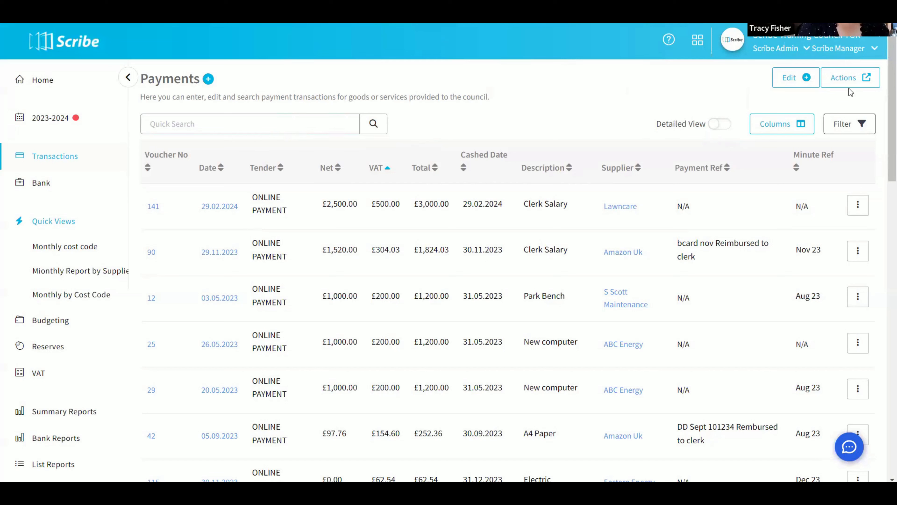
{"action": "left_click", "coordinate": [846, 78]}
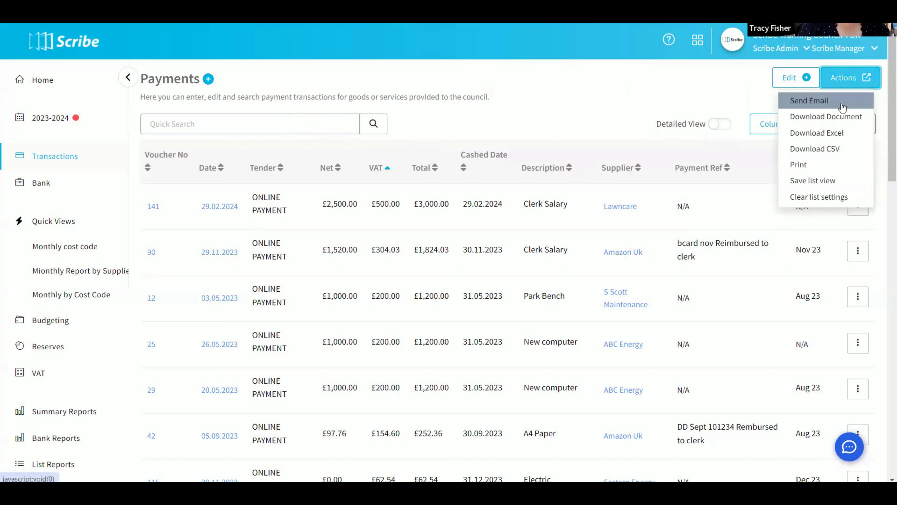
{"action": "left_click", "coordinate": [823, 196]}
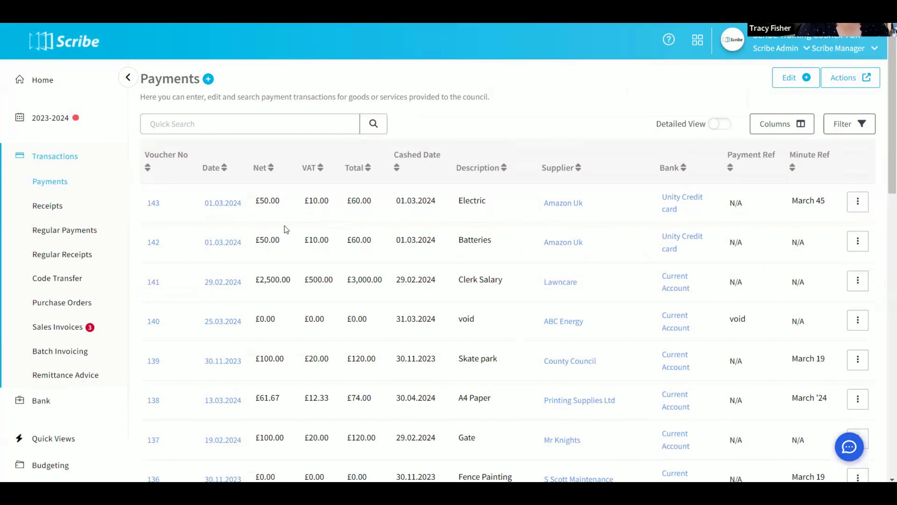
- Delete the saved Monthly cost code quick view and check the list of quick views
{"action": "scroll", "coordinate": [92, 248], "scroll_direction": "down", "scroll_amount": 5}
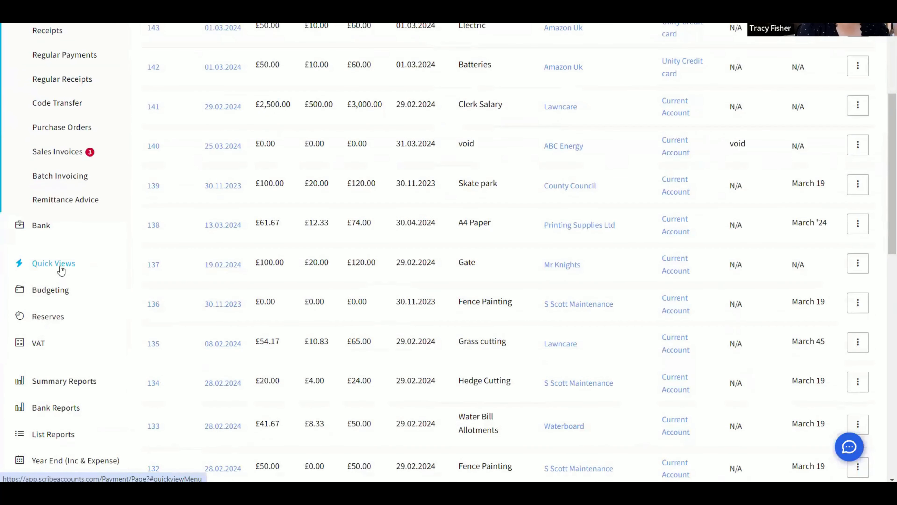
{"action": "left_click", "coordinate": [60, 266]}
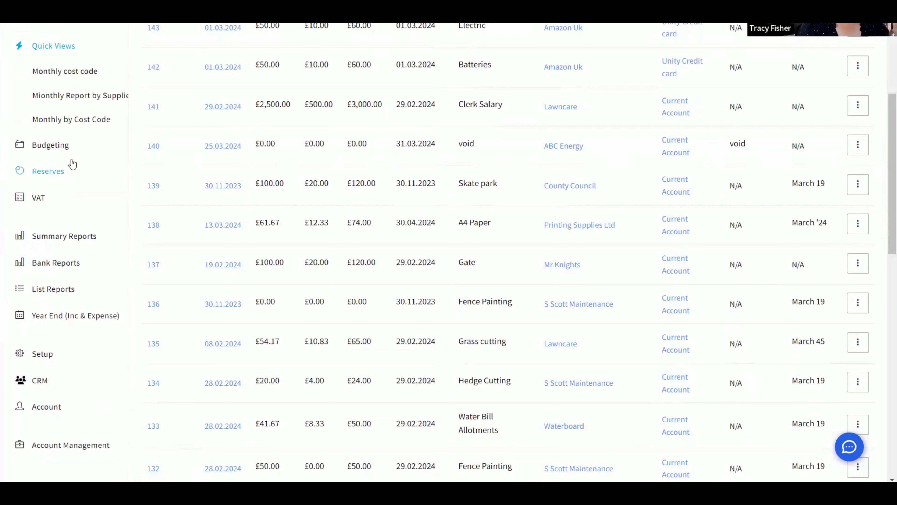
{"action": "left_click", "coordinate": [72, 73]}
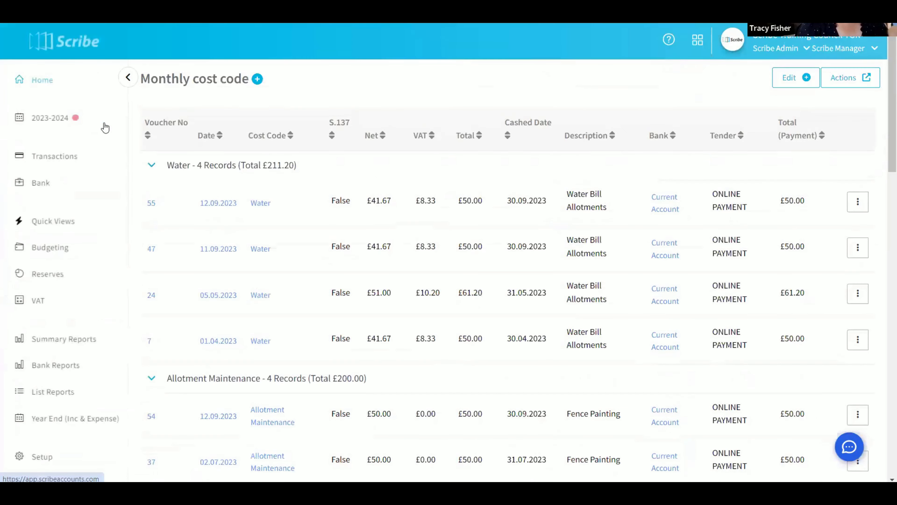
{"action": "left_click", "coordinate": [842, 79]}
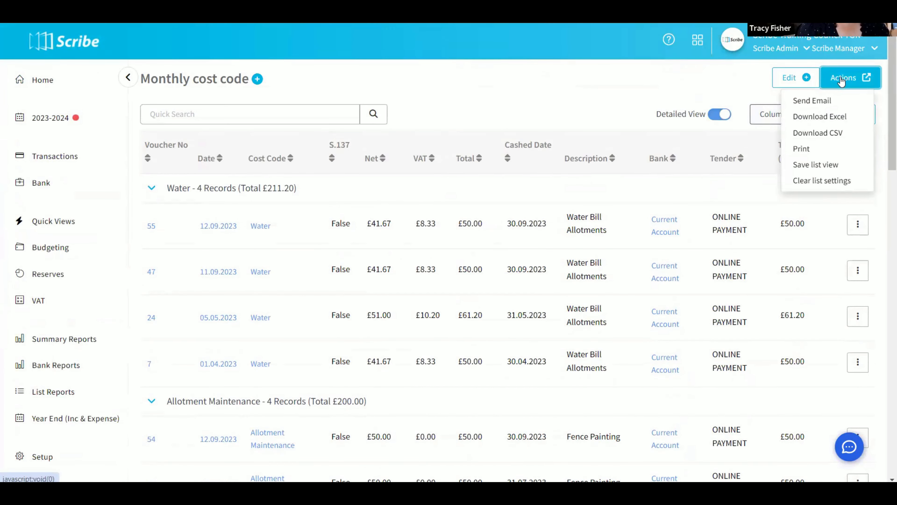
{"action": "left_click", "coordinate": [834, 166]}
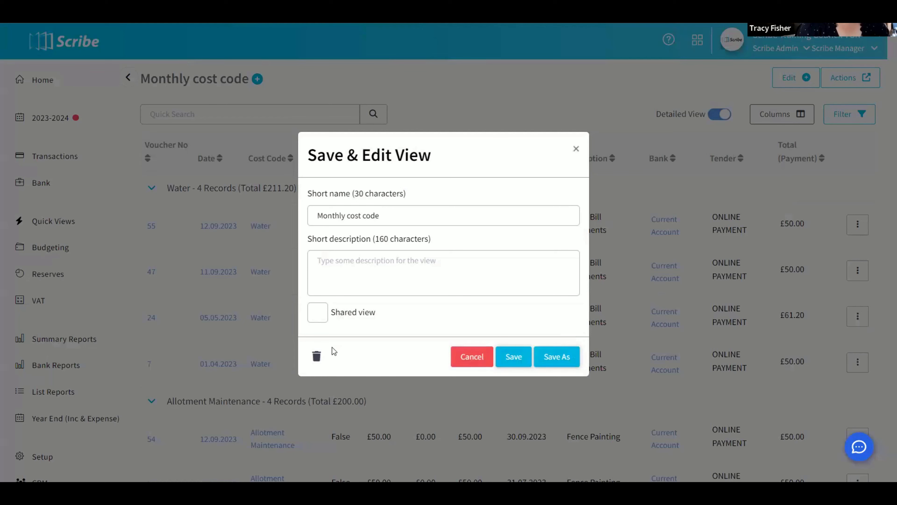
{"action": "left_click", "coordinate": [317, 357]}
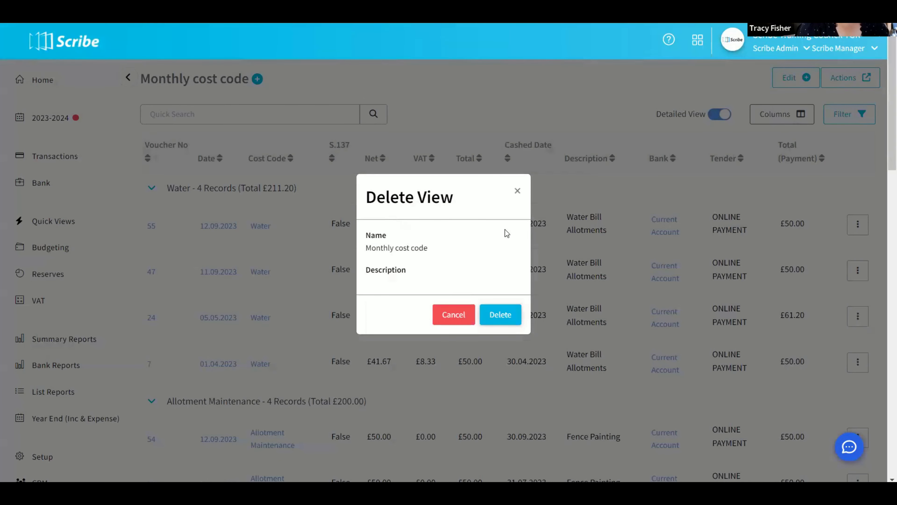
{"action": "left_click", "coordinate": [499, 314]}
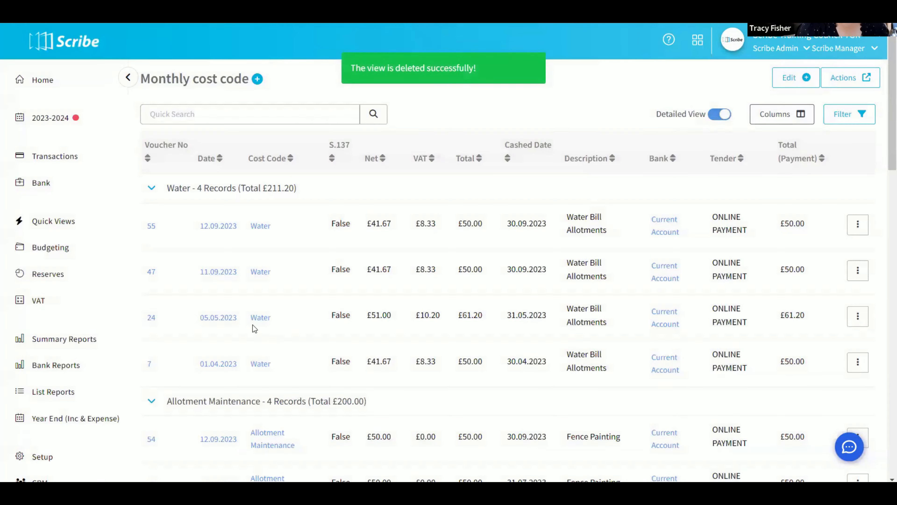
{"action": "scroll", "coordinate": [46, 290], "scroll_direction": "down", "scroll_amount": 5}
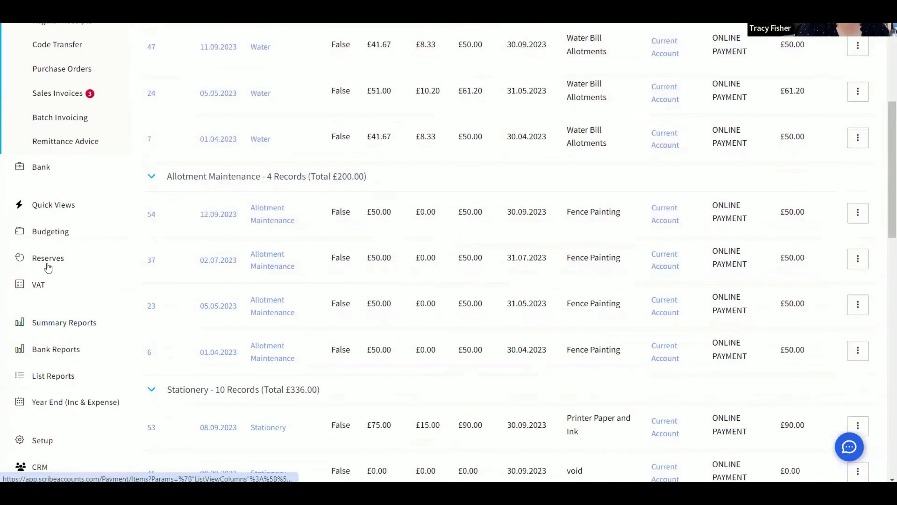
{"action": "left_click", "coordinate": [53, 205]}
{"action": "scroll", "coordinate": [62, 149], "scroll_direction": "up", "scroll_amount": 3}
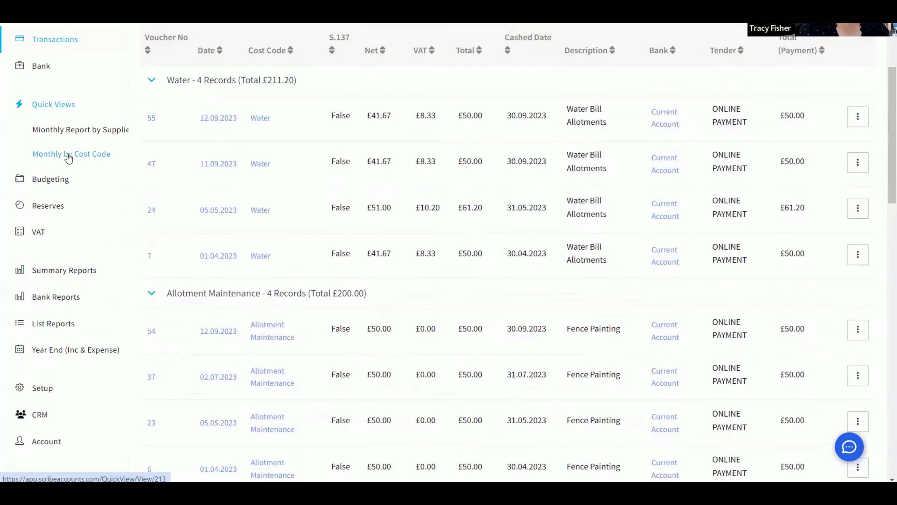